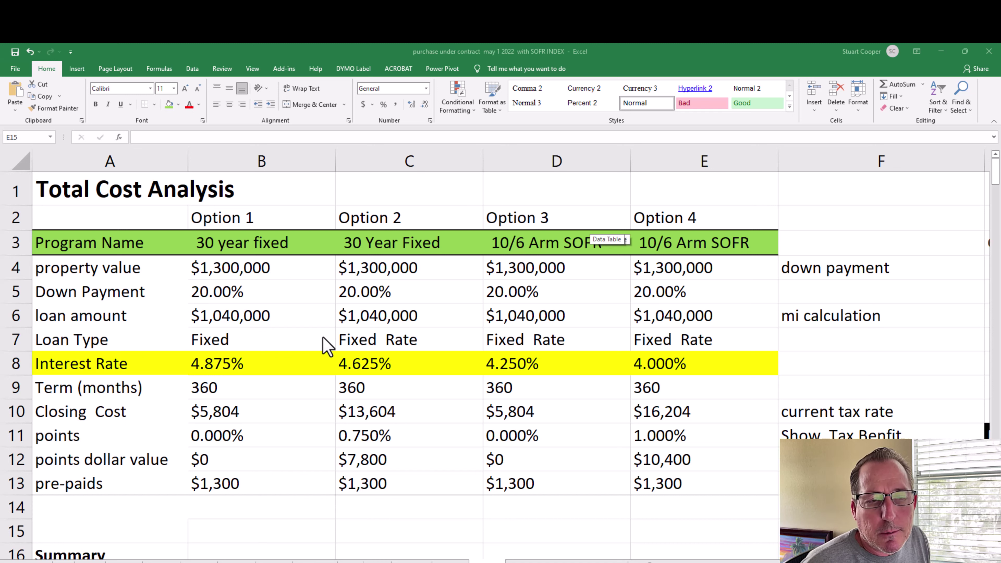
Step: Highlight the third option's Summary figures, loan amount through monthly net savings (D18:D24), with a yellow fill
left_click(239, 364)
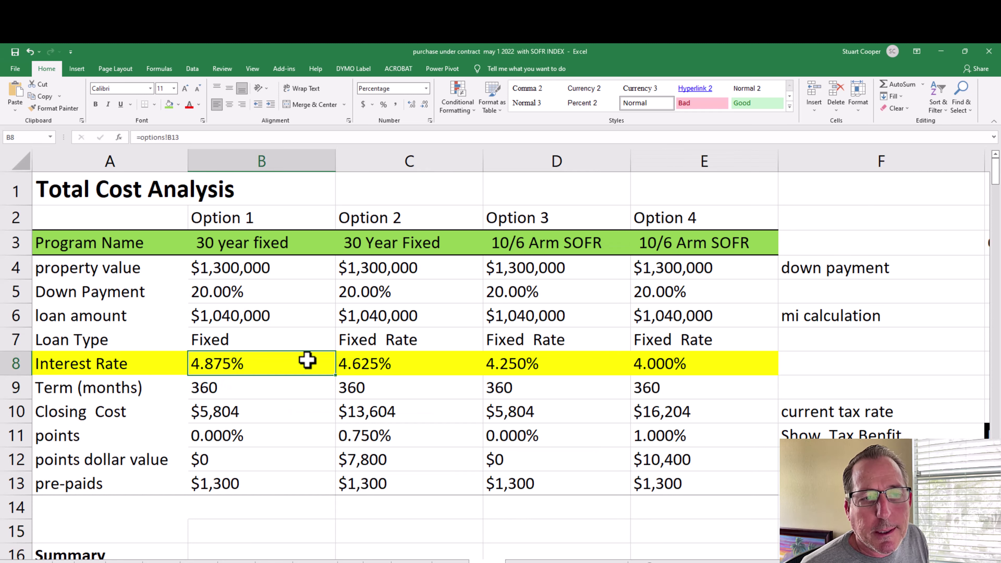
left_click(347, 366)
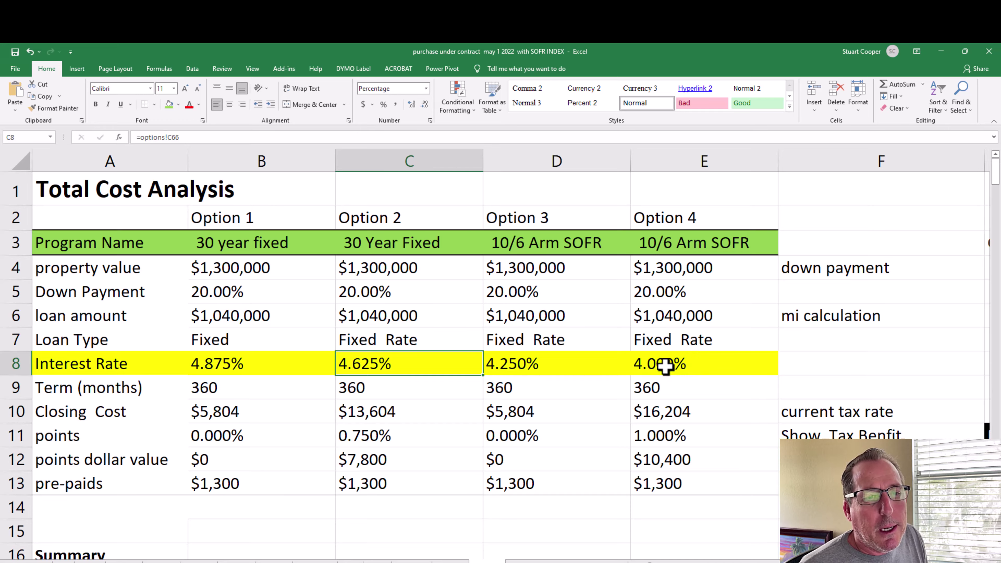
scroll(666, 366, "down", 3)
scroll(665, 366, "down", 2)
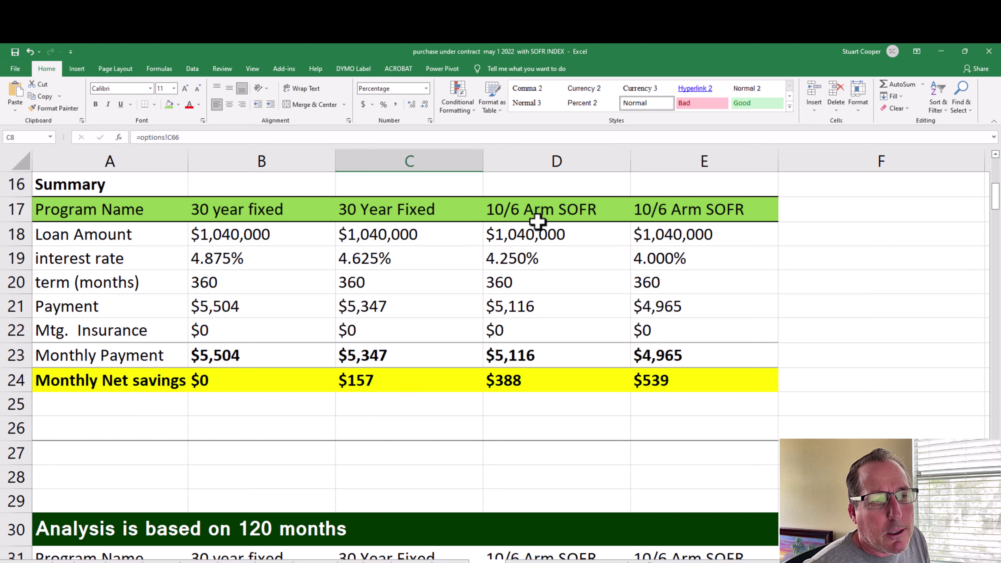
left_click_drag(525, 233, 530, 377)
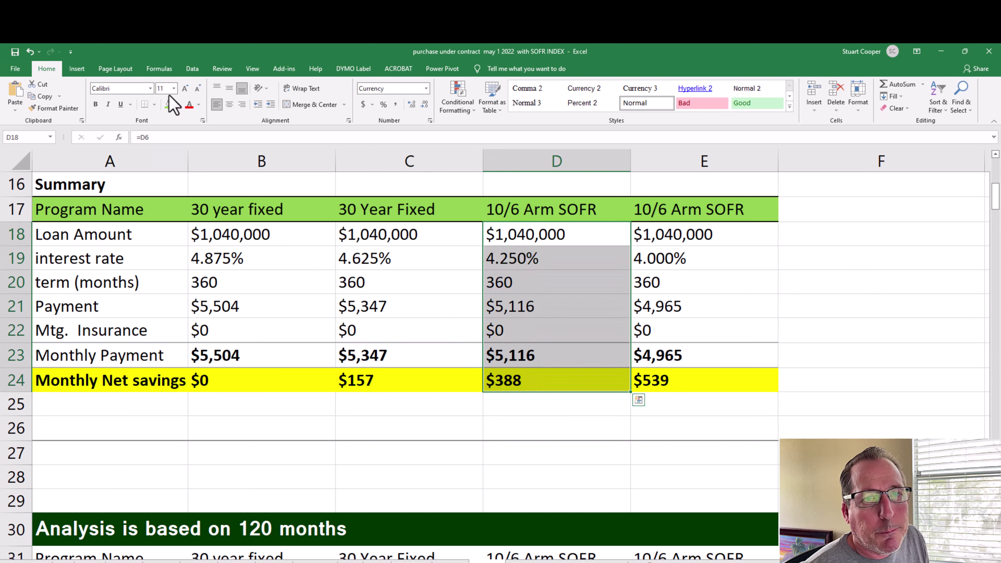
left_click(179, 104)
left_click(195, 186)
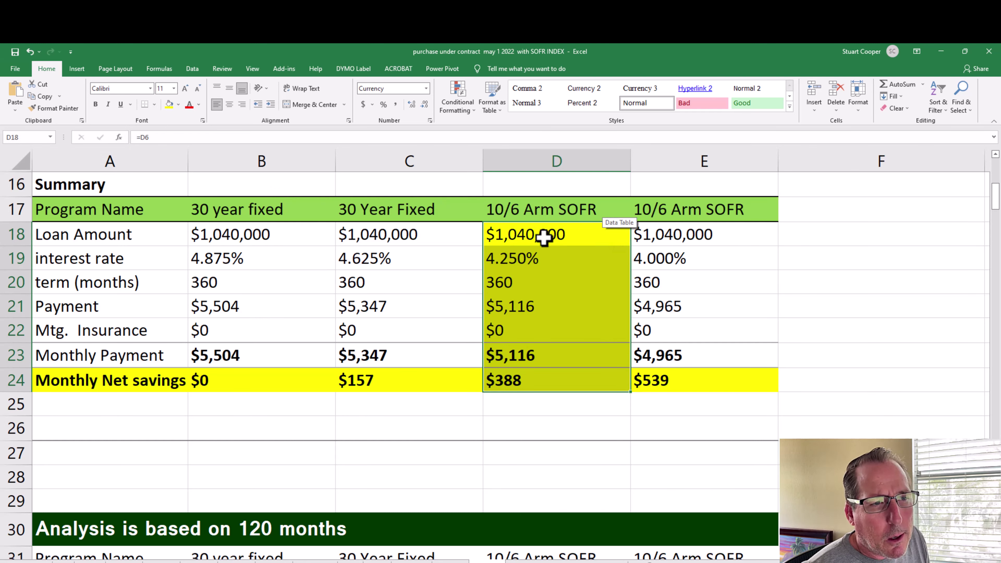
left_click(545, 257)
left_click(528, 377)
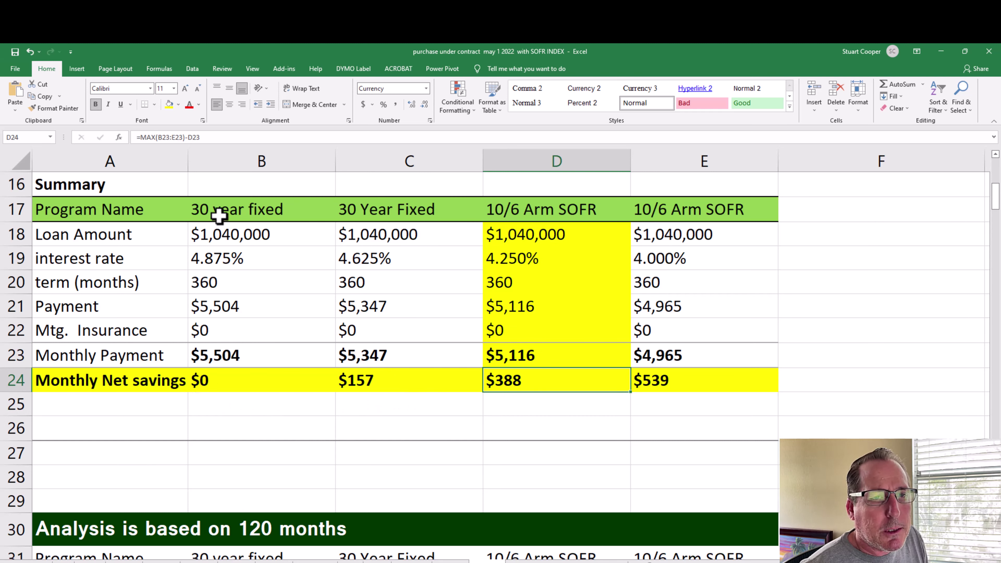
Step: Apply the yellow fill to the first 30 year fixed option's Summary figures in B18:B24
left_click_drag(226, 228, 224, 378)
left_click(169, 104)
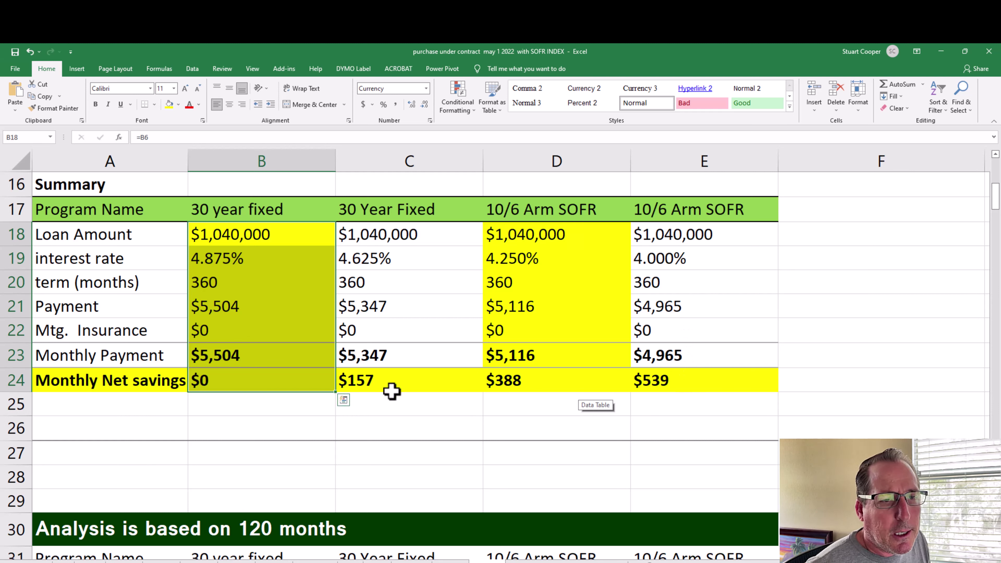
left_click(389, 407)
Step: In the 120-month analysis, fill the first 30 year fixed column (B31:B39) and the option 3 ARM column (D32:D39) yellow
scroll(389, 408, "down", 4)
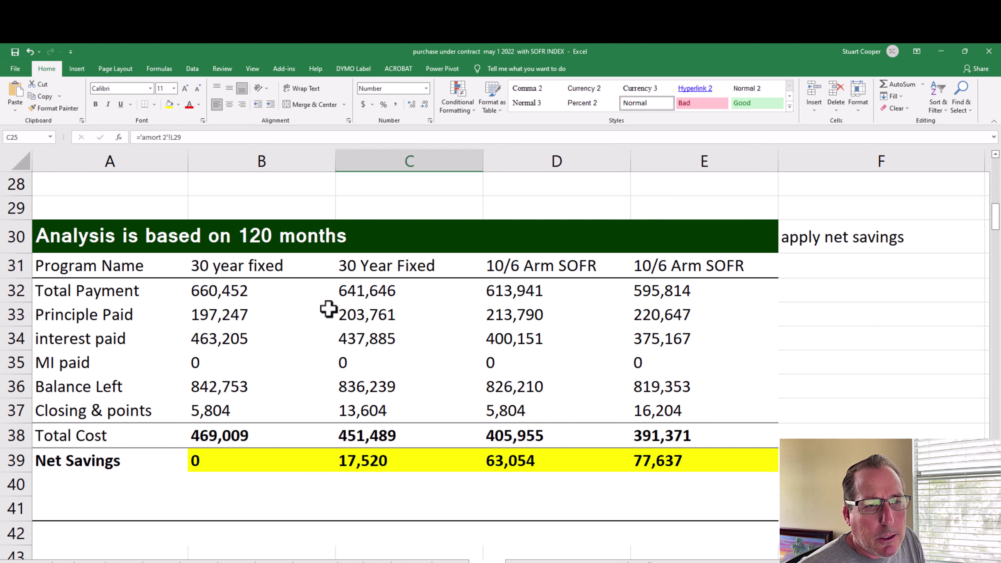
left_click_drag(231, 268, 217, 458)
left_click(170, 104)
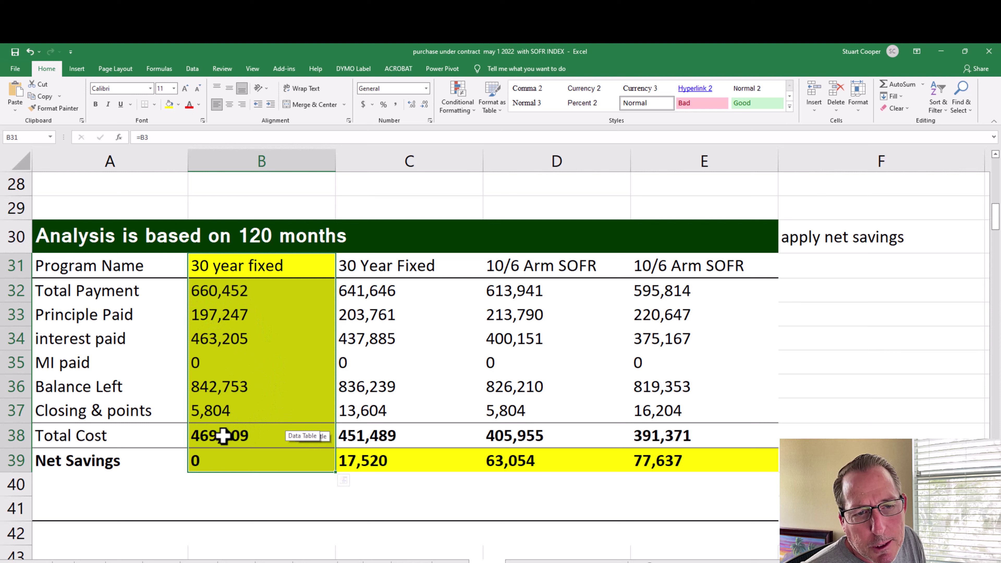
left_click_drag(519, 293, 534, 459)
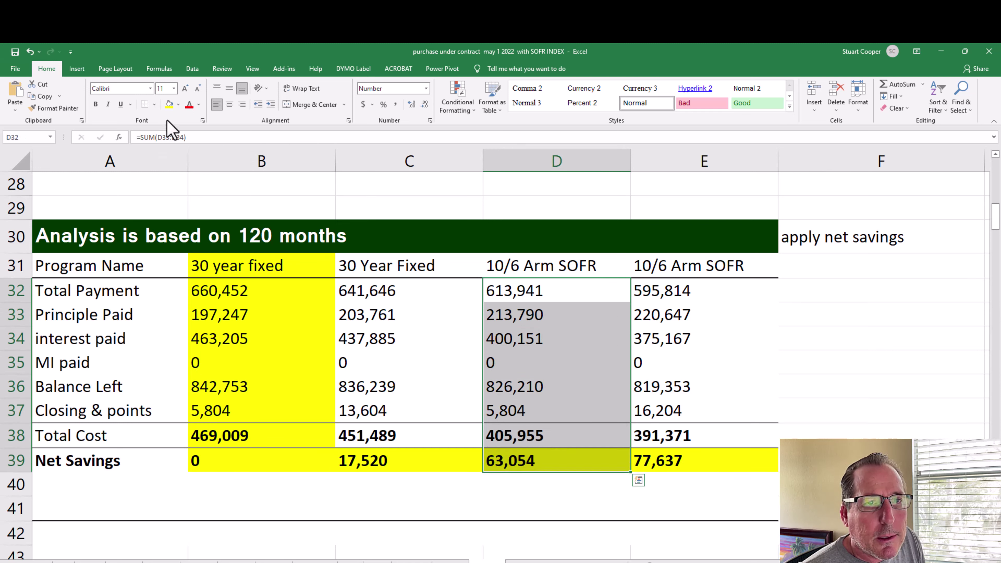
left_click(169, 105)
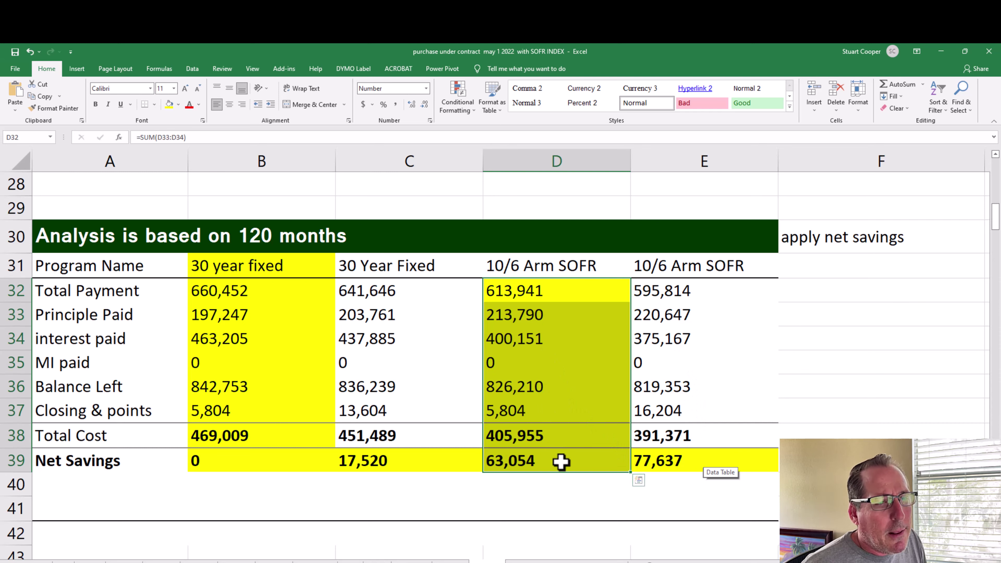
left_click(582, 499)
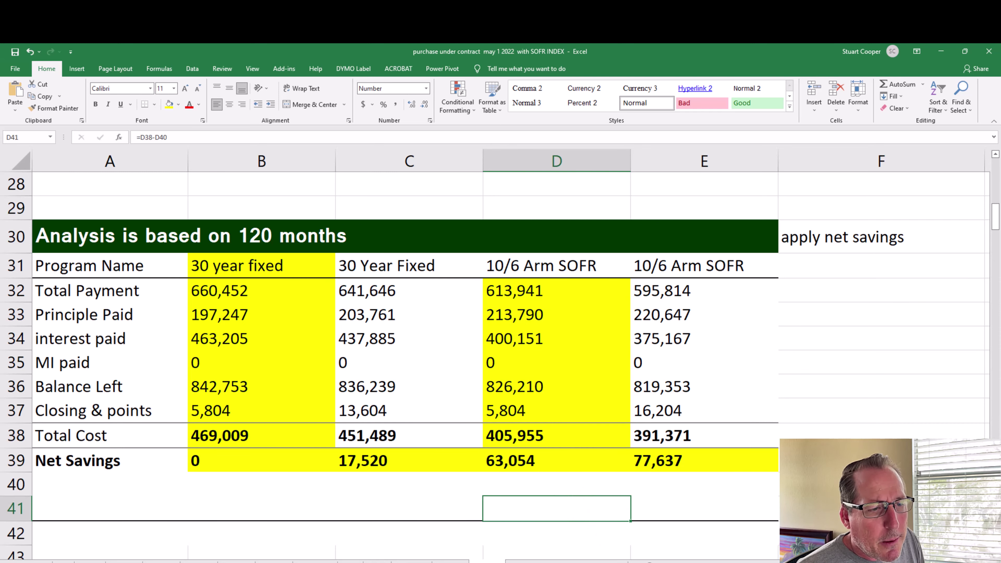
Step: On the sheet with the reduction strategy comparison, fill the 30 yr fixed column from interest rate to principle paid (H48:H53) yellow
key("ctrl+Page_Down")
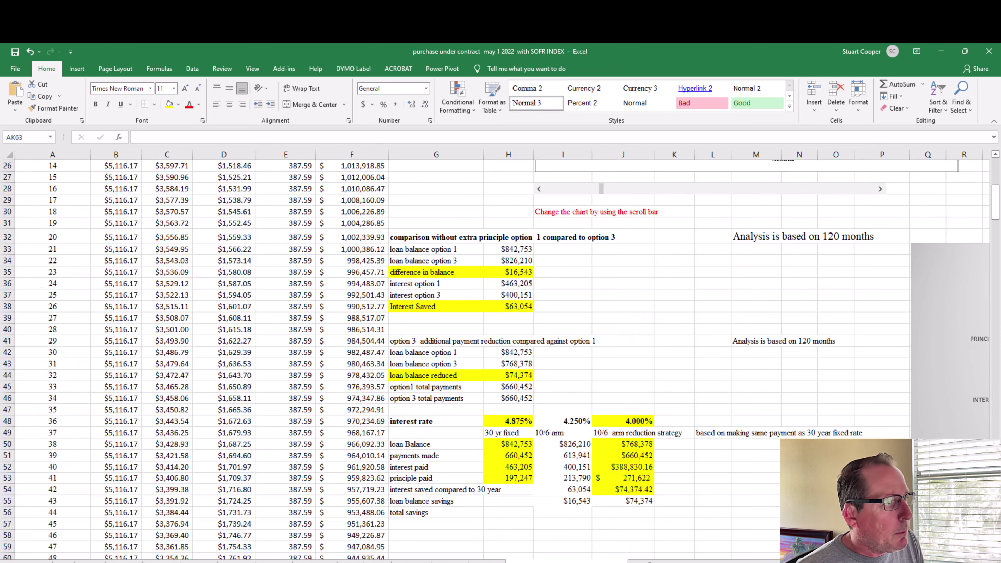
key("ctrl+Page_Down")
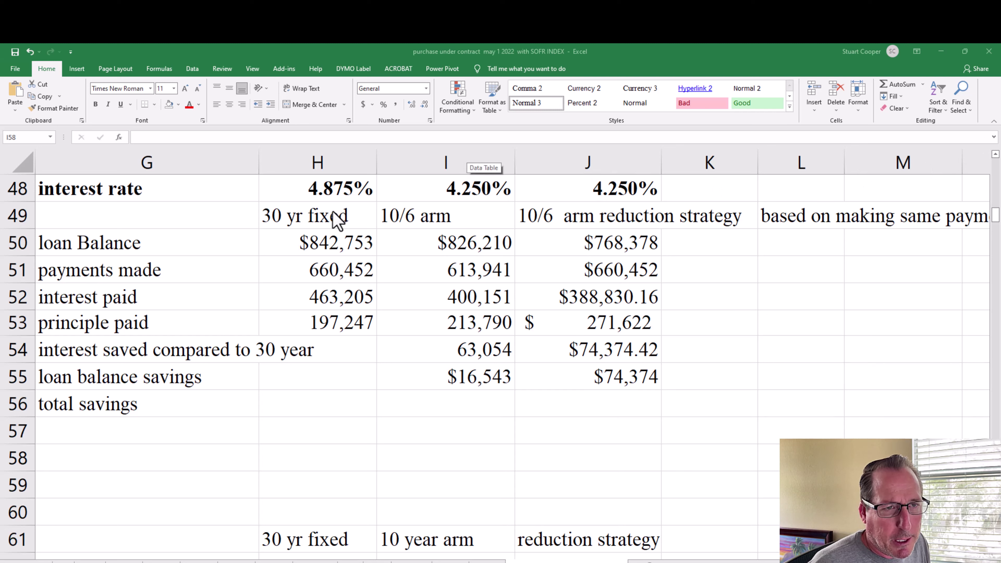
left_click_drag(325, 192, 320, 321)
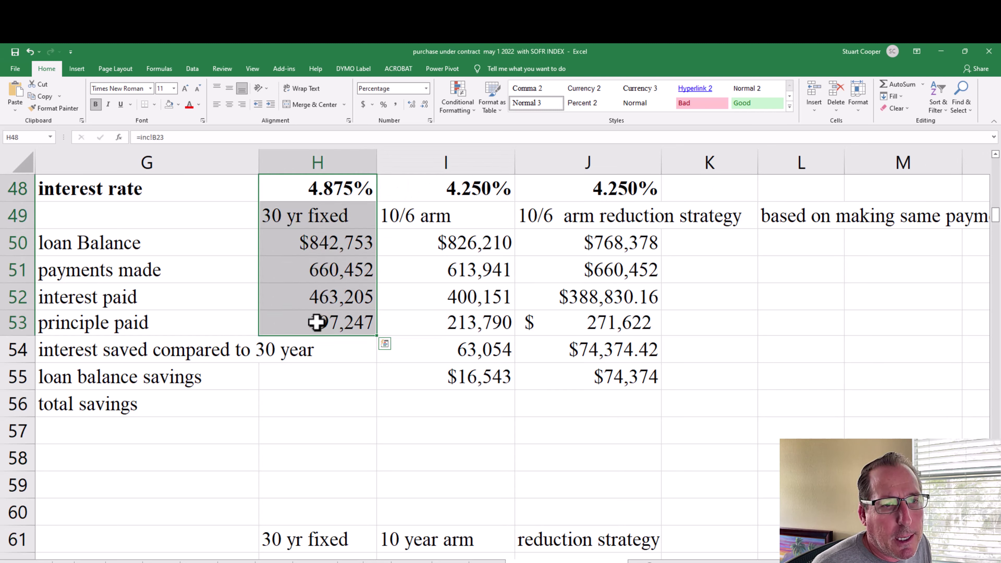
left_click(178, 104)
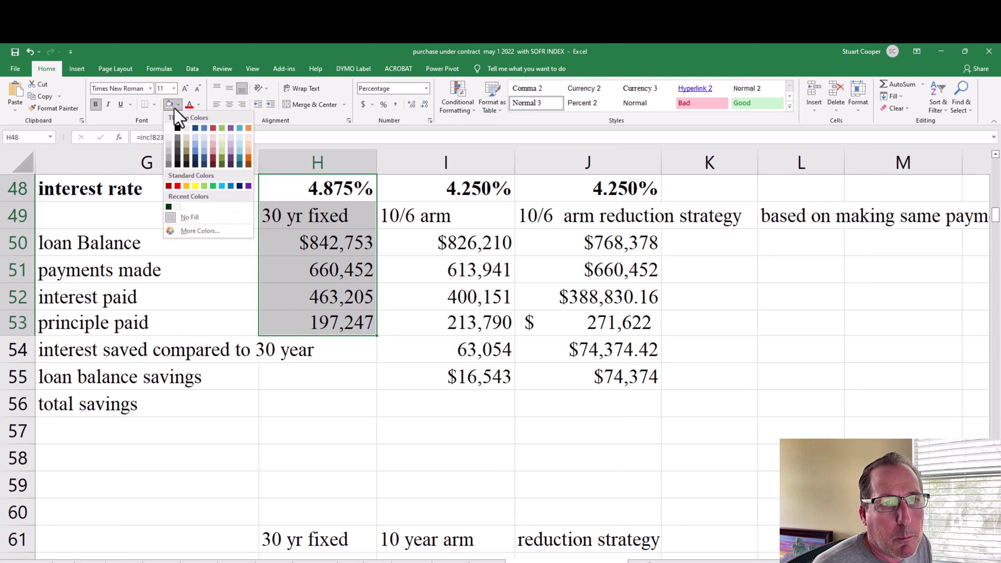
left_click(195, 187)
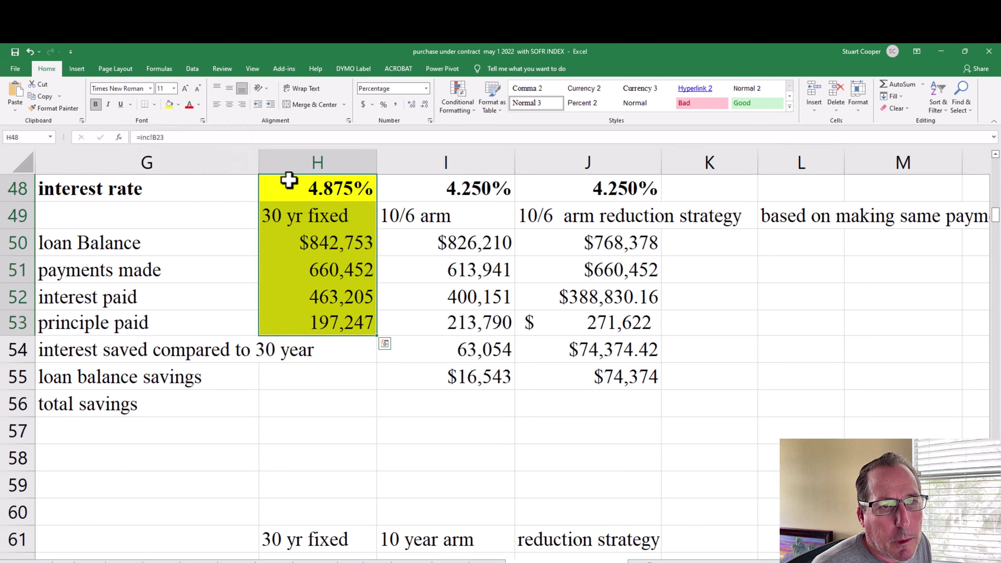
left_click(386, 263)
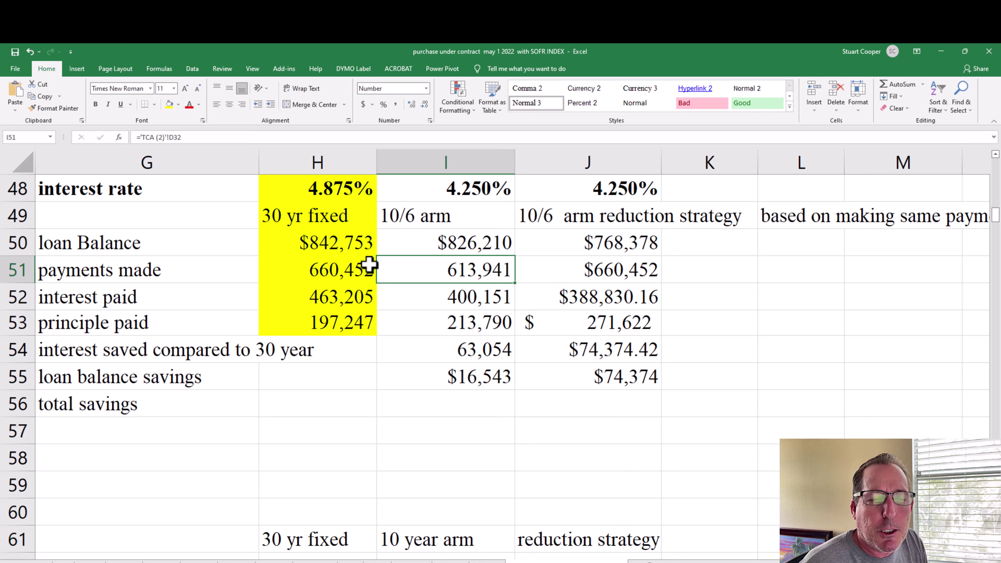
Step: Fill the 10/6 arm column from interest rate to loan balance savings (I48:I55) yellow
left_click(451, 189)
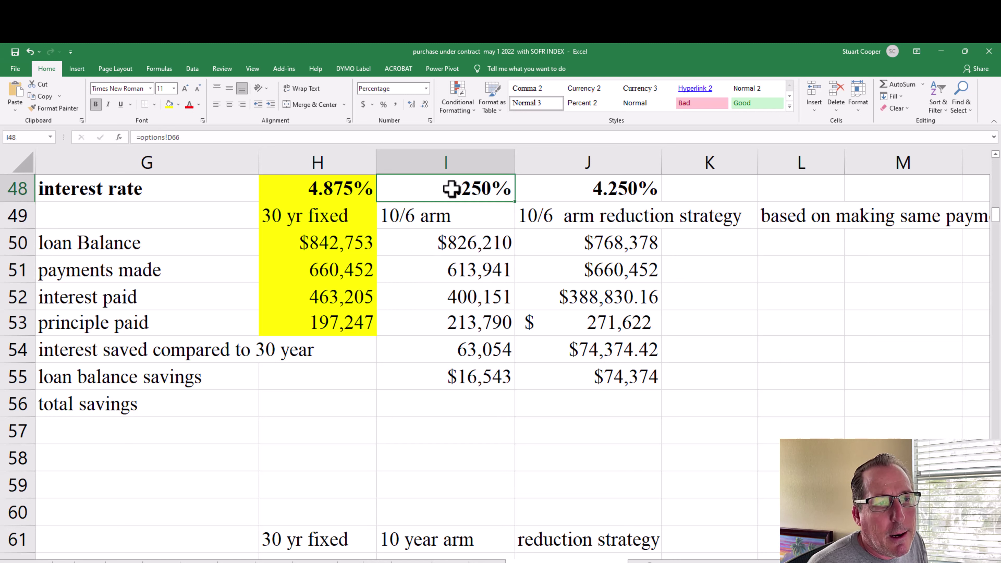
mouse_move(453, 189)
left_mouse_down()
mouse_move(462, 308)
mouse_move(452, 369)
left_mouse_up()
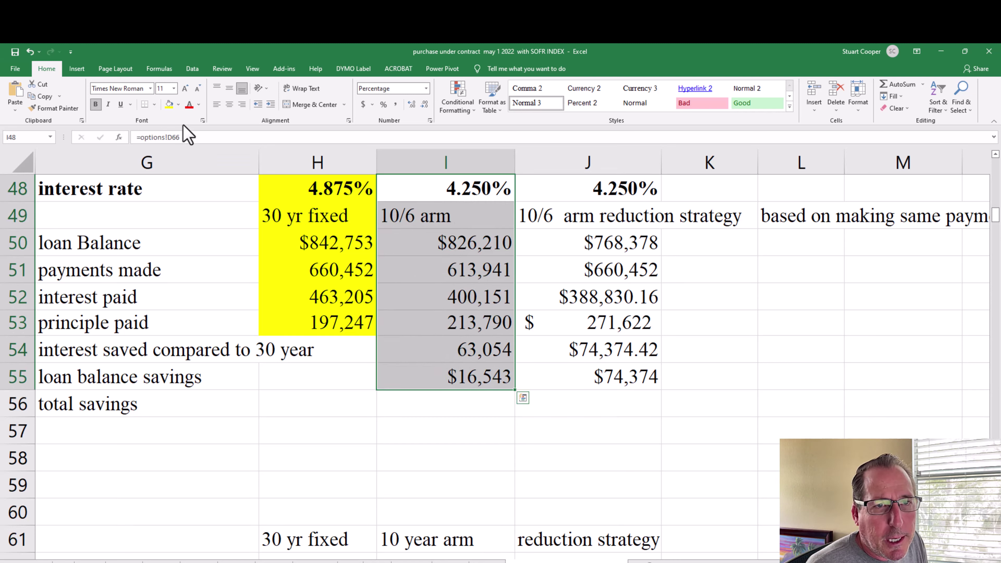
left_click(168, 105)
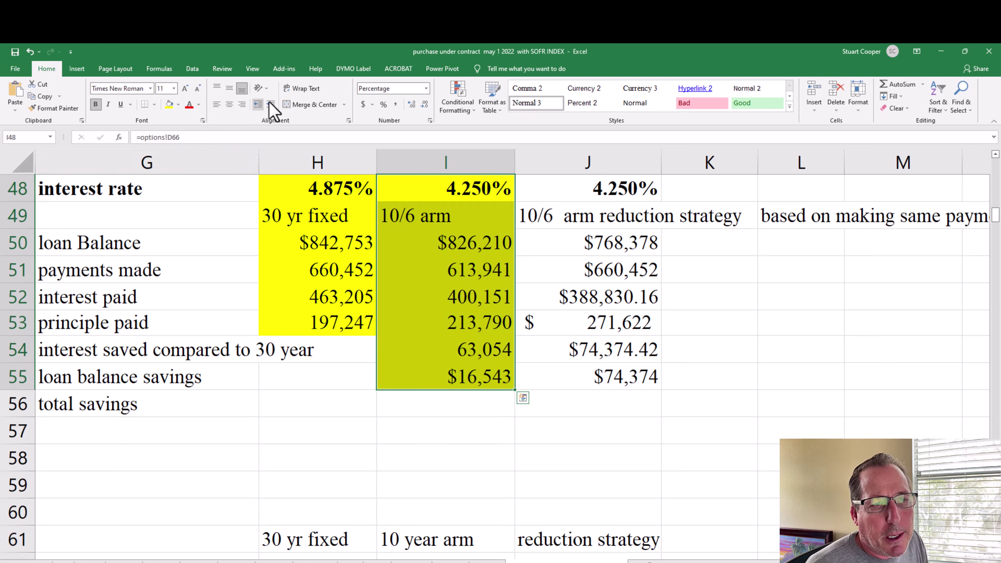
left_click(541, 256)
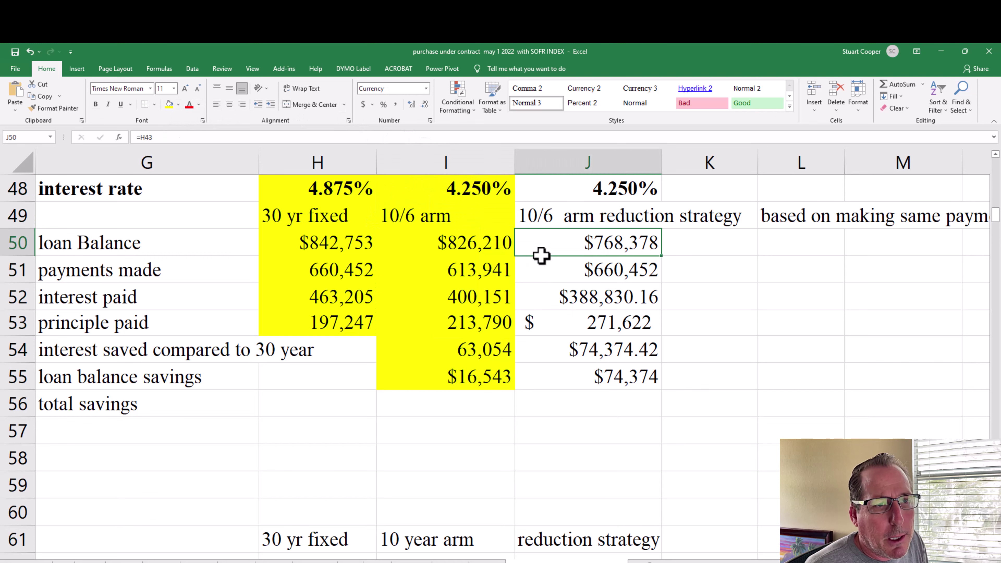
Step: Review the 10/6 arm's loan balance, payments, interest, principal and interest saved, plus the reduction strategy's interest rate
left_click(456, 249)
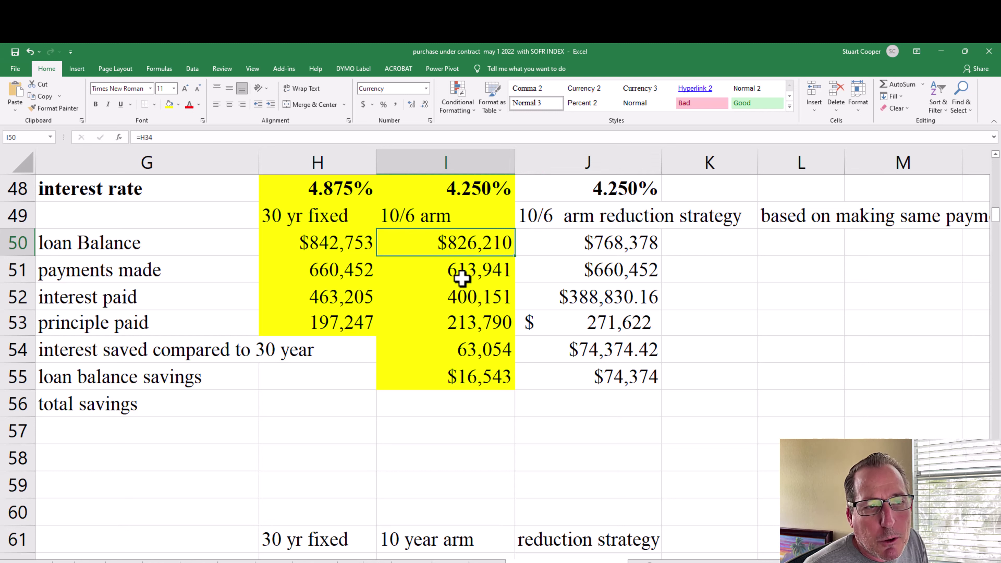
left_click(493, 278)
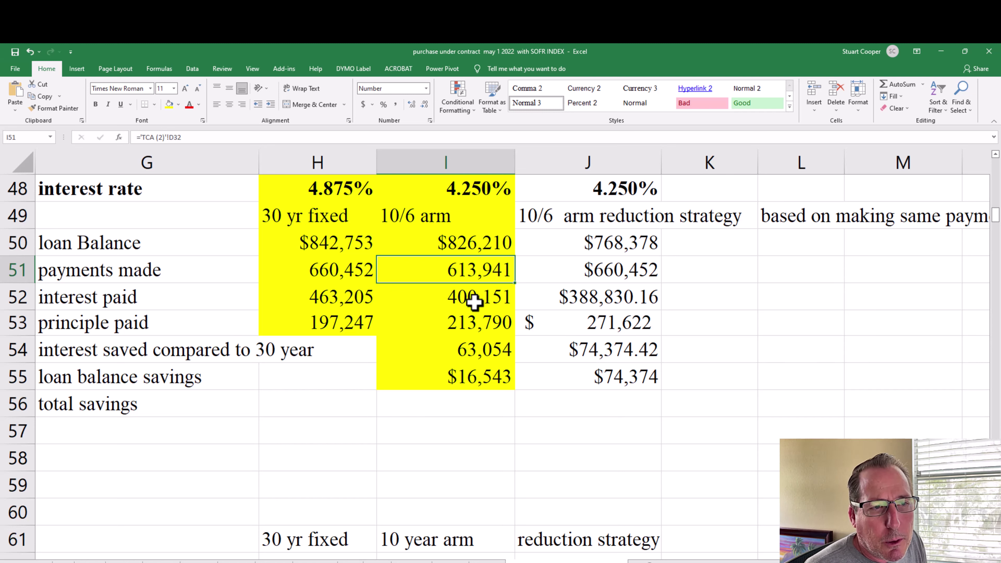
left_click(491, 301)
left_click(475, 329)
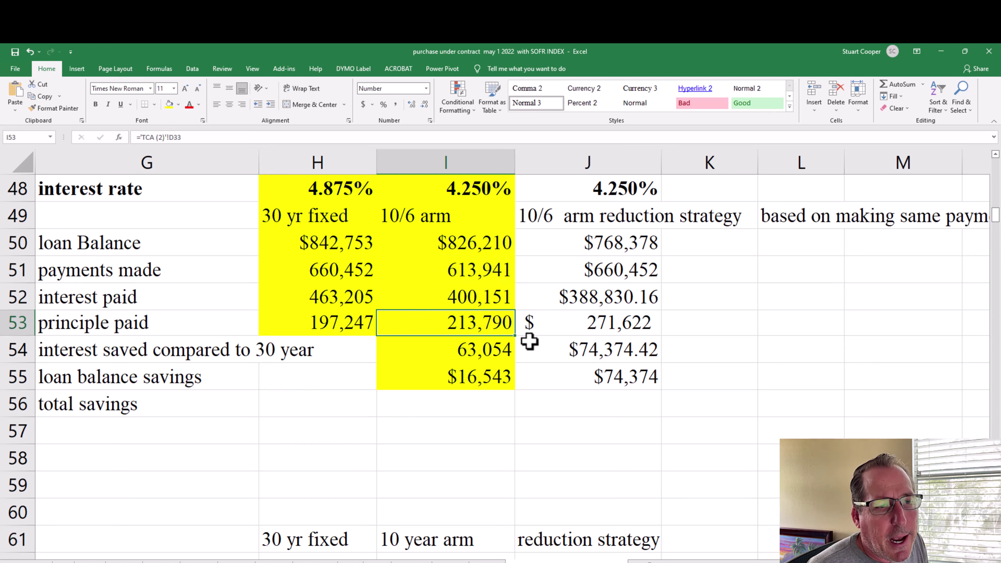
left_click(500, 352)
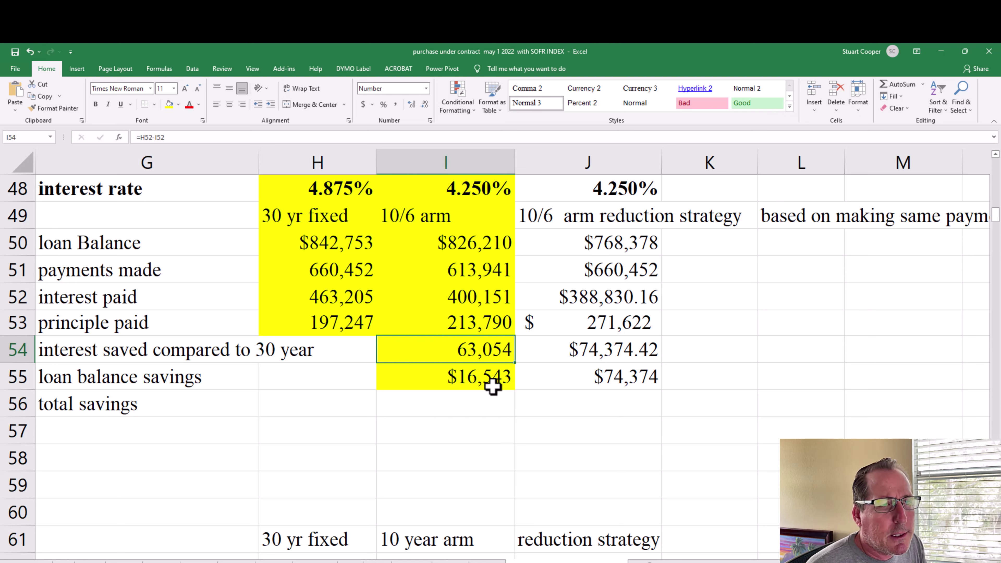
left_click(610, 191)
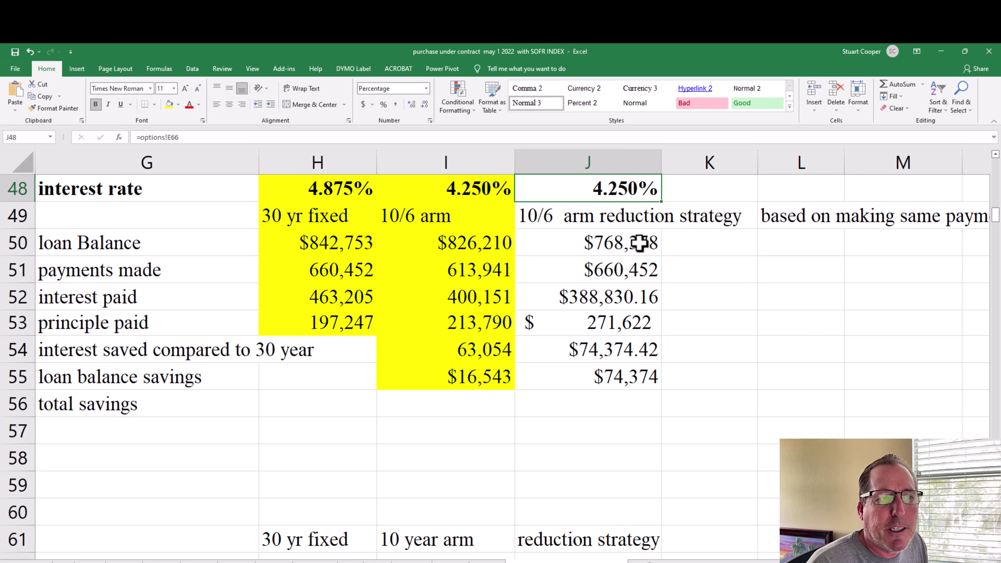
Step: Fill the arm reduction strategy's loan balance, payments made, interest paid and principle paid cells (J50:J53) yellow
left_click(621, 243)
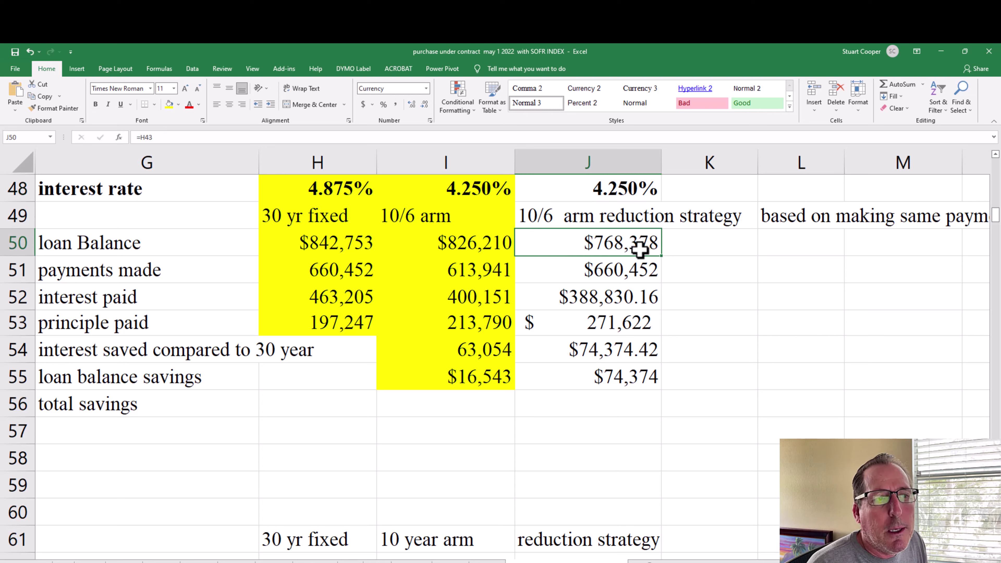
left_click(170, 108)
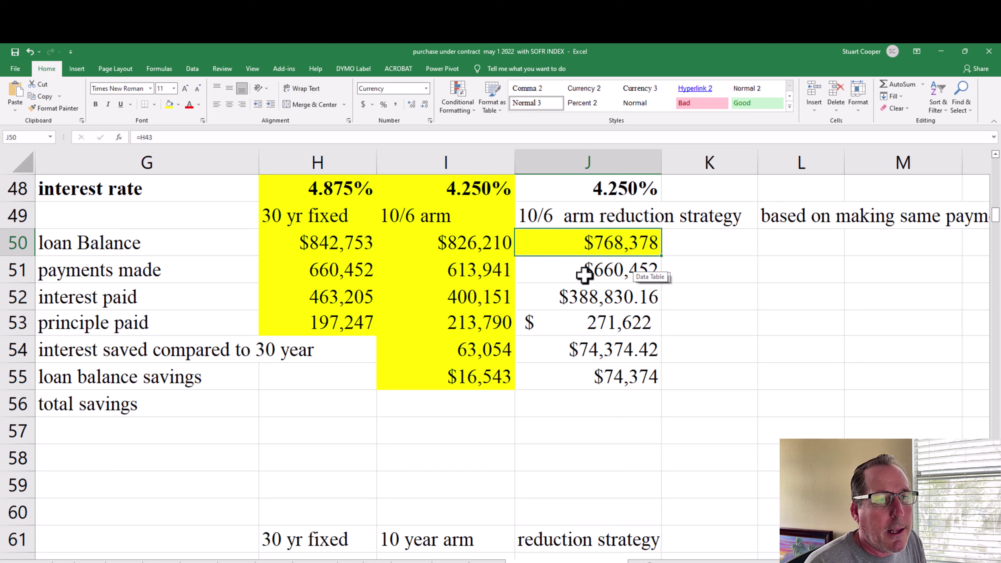
left_click(598, 272)
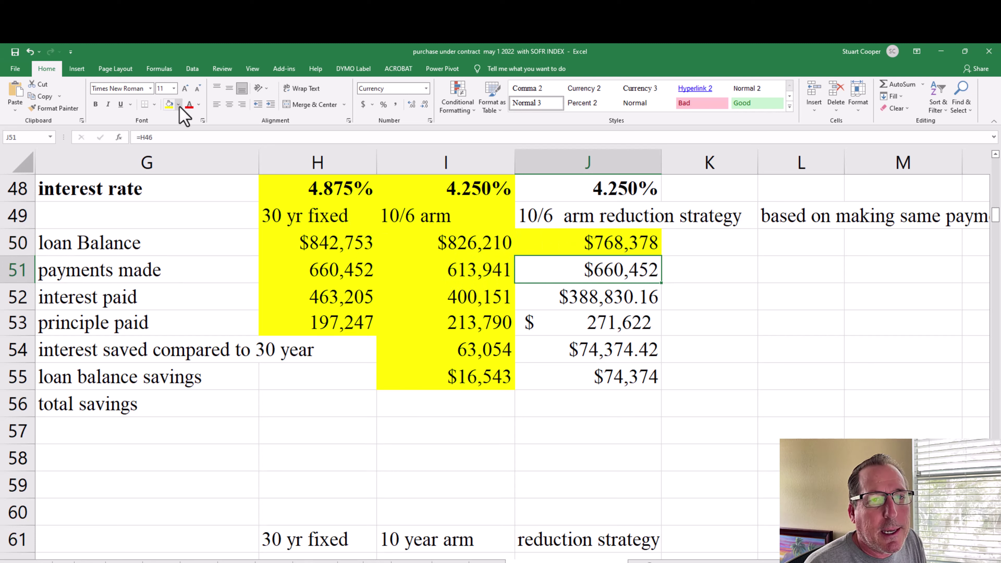
left_click(169, 104)
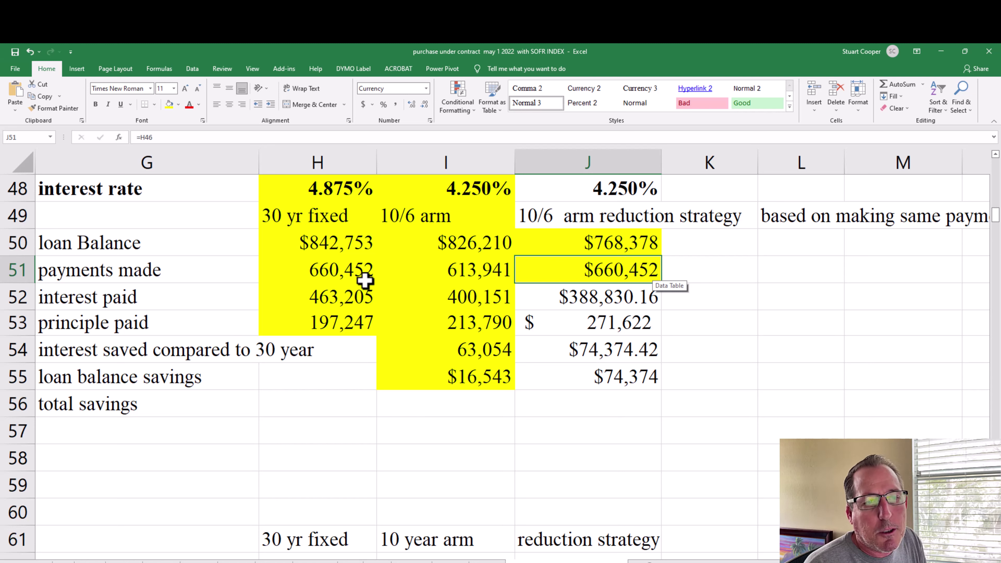
left_click(635, 303)
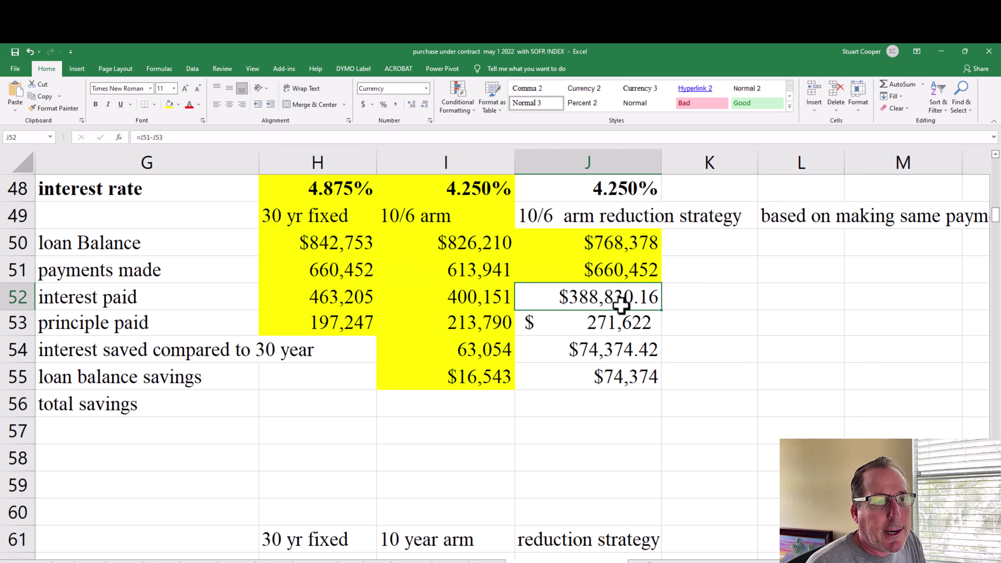
left_click(169, 104)
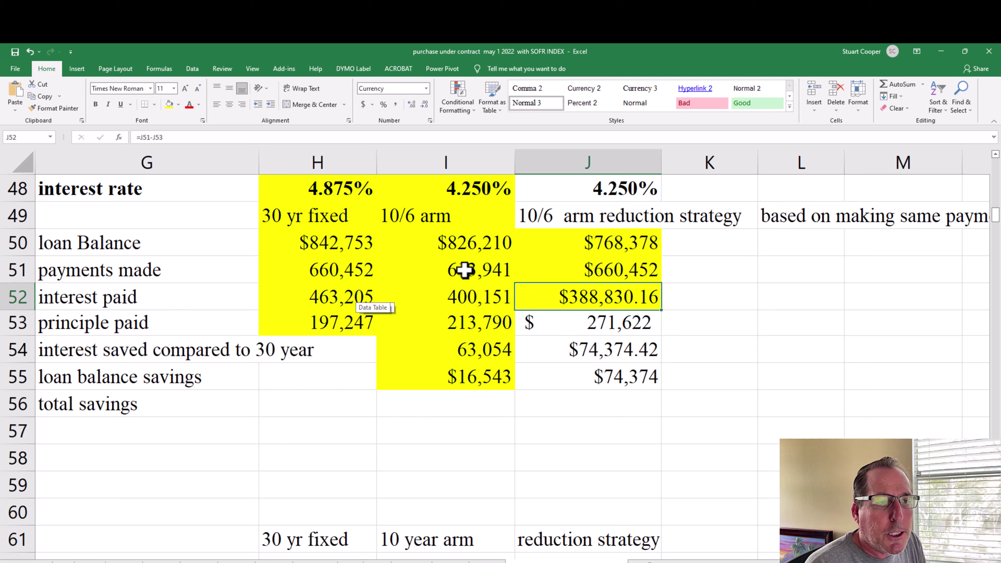
left_click(622, 323)
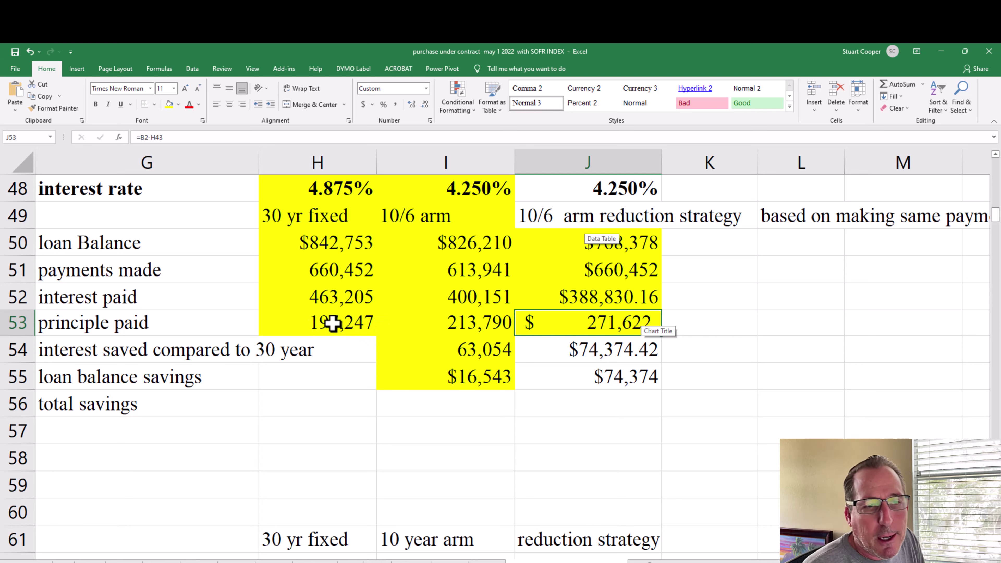
left_click(346, 323)
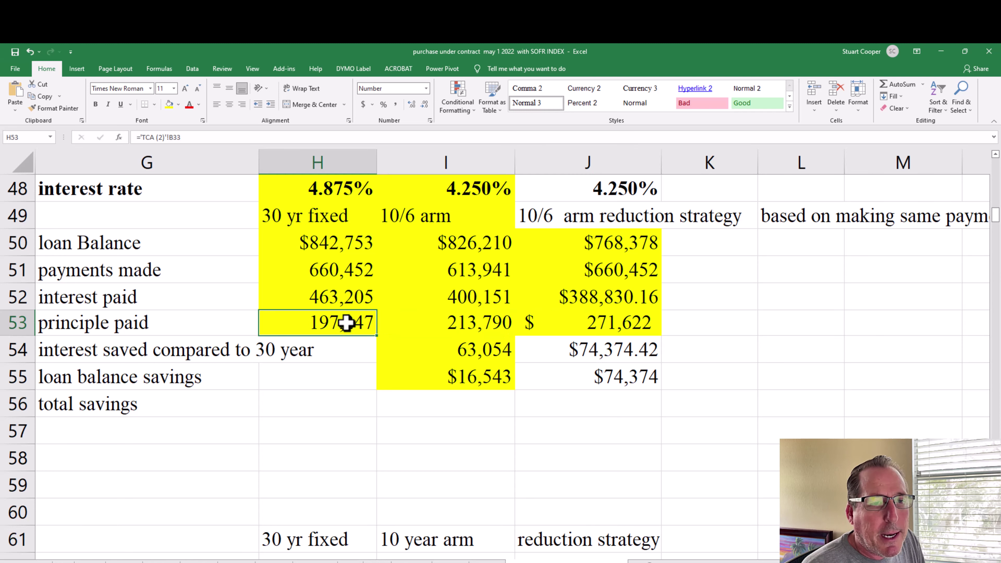
Step: Compare the payments made on the 30 yr fixed and reduction strategy, and fill the strategy's interest saved cell (J54) yellow
left_click(366, 272)
left_click(581, 274)
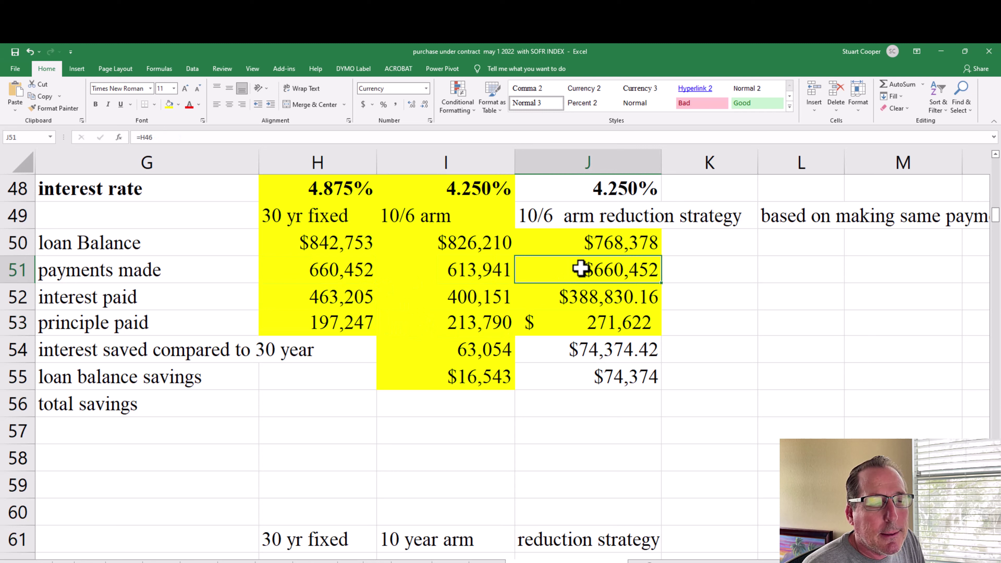
left_click(616, 339)
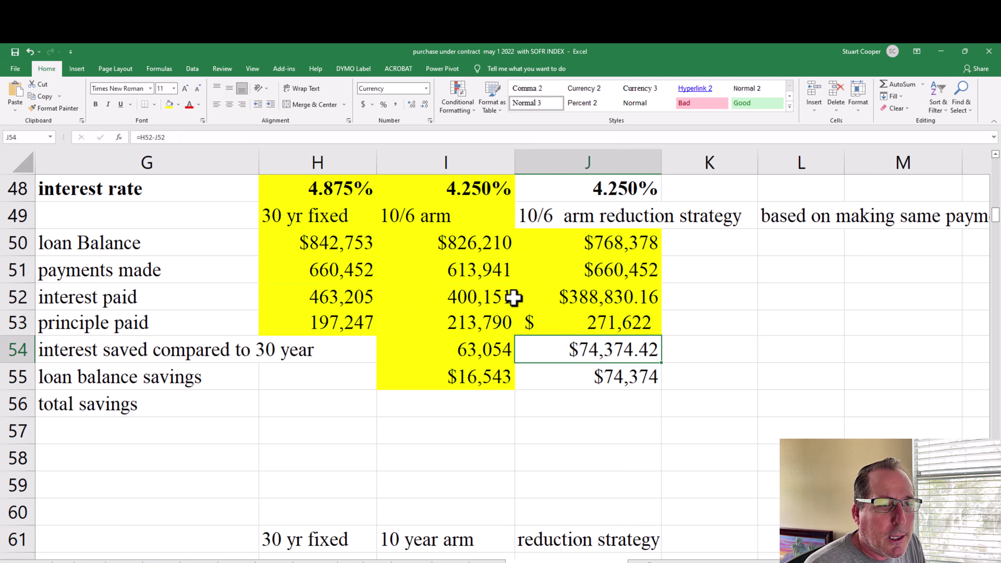
left_click(170, 106)
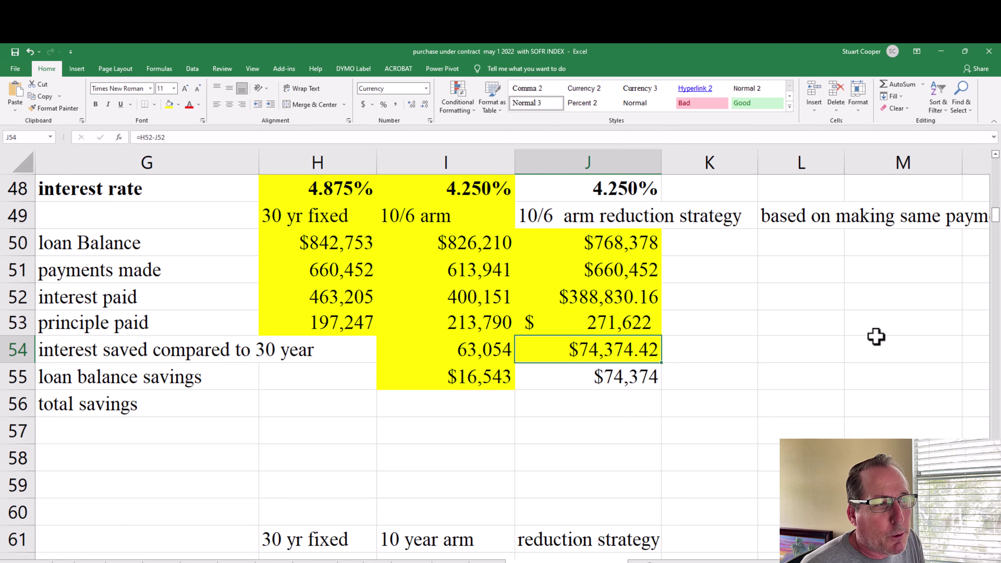
Step: Review the worse case table's 30 yr fixed rate and the 10 year arm's rate, payment increase, percentage increase, savings and recoup time
scroll(895, 320, "down", 2)
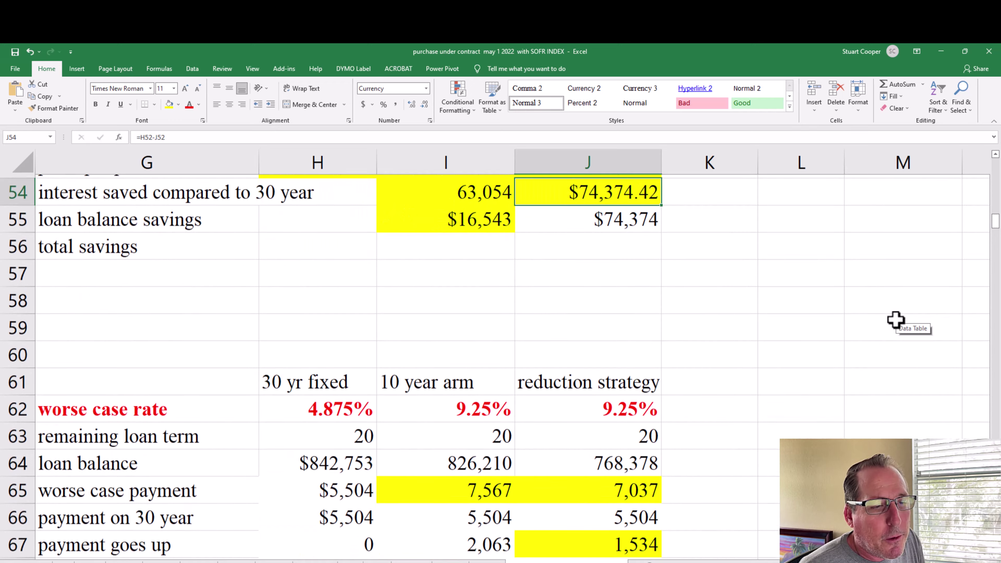
scroll(896, 320, "down", 1)
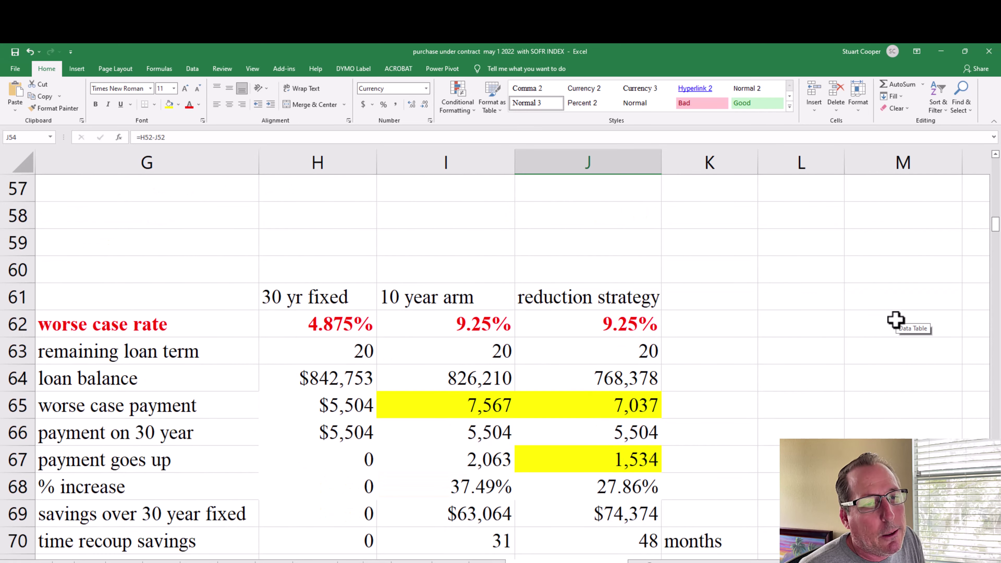
scroll(896, 320, "down", 1)
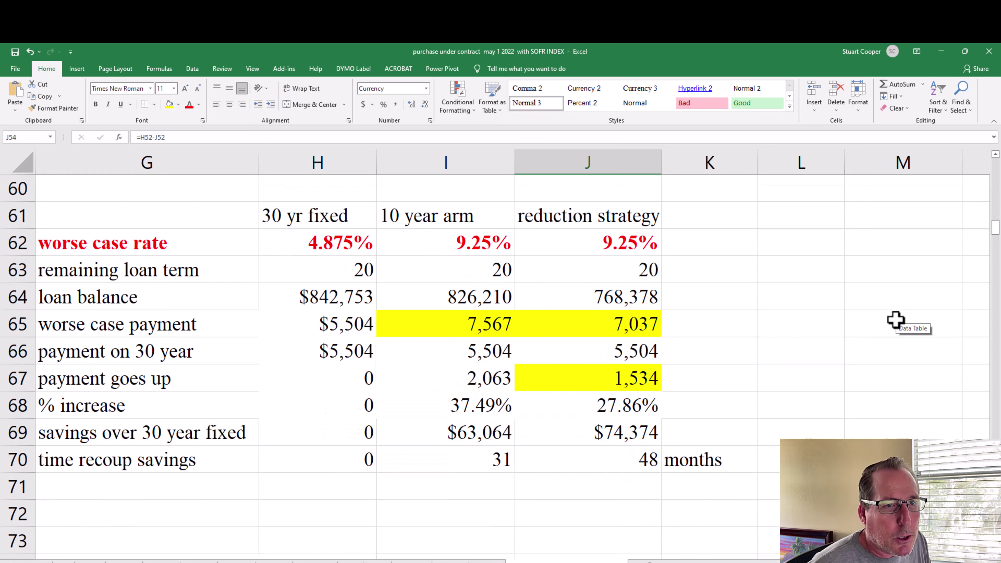
left_click(341, 236)
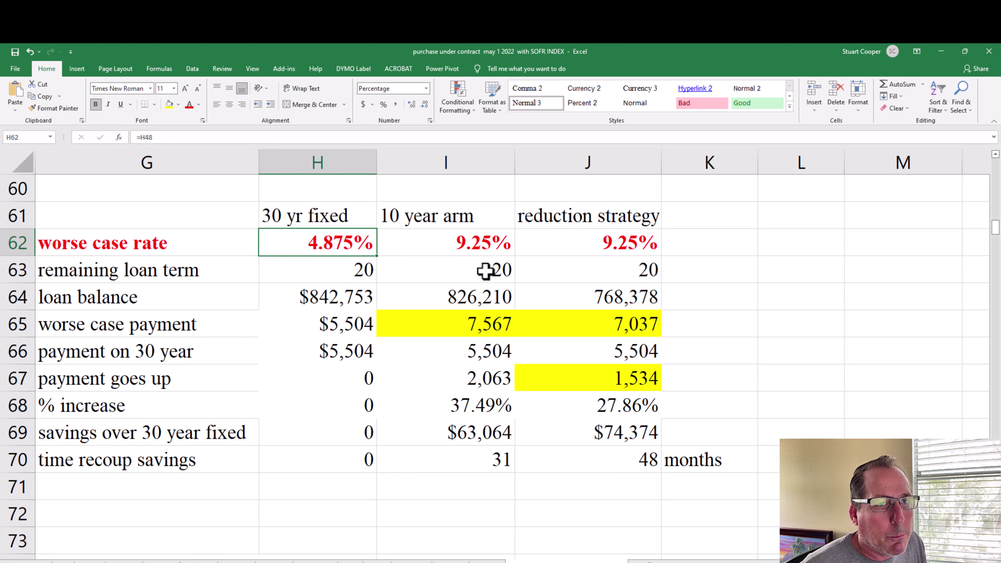
left_click(473, 249)
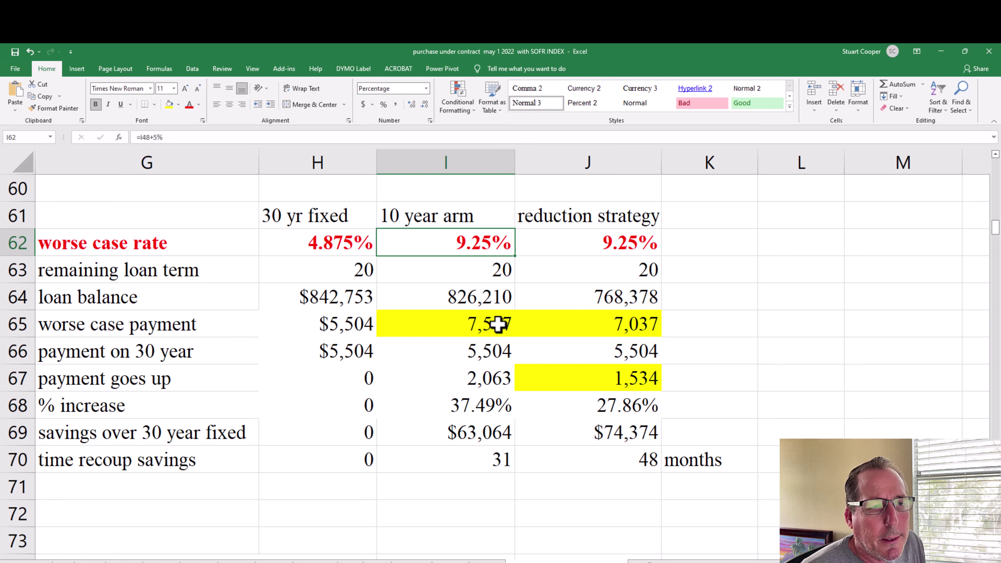
left_click(503, 379)
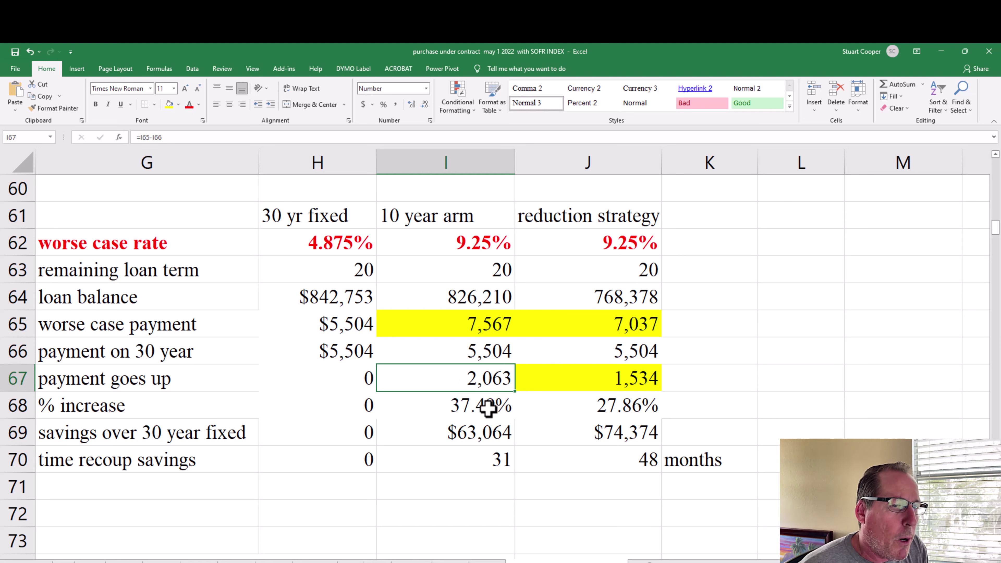
left_click(507, 413)
left_click(488, 434)
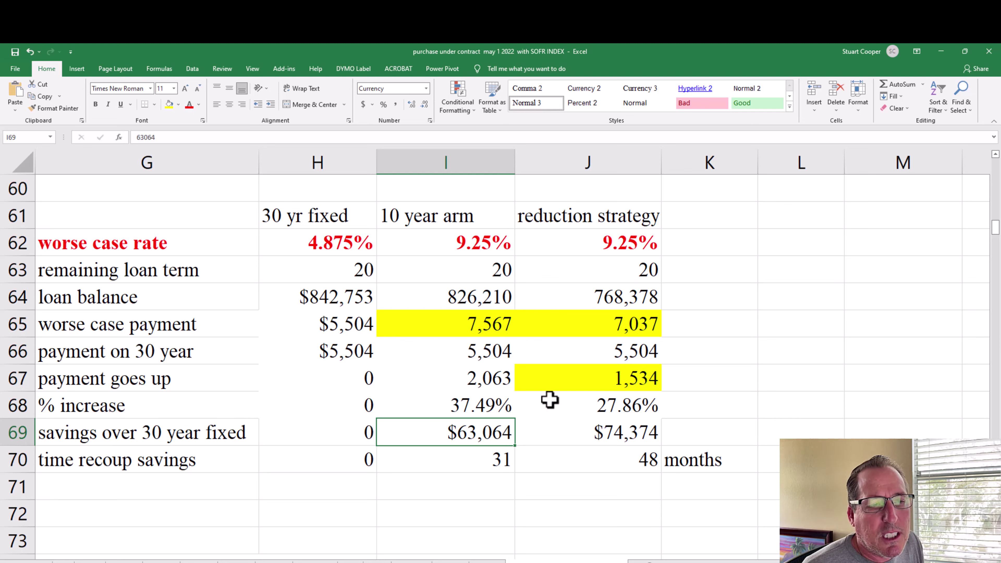
left_click(494, 465)
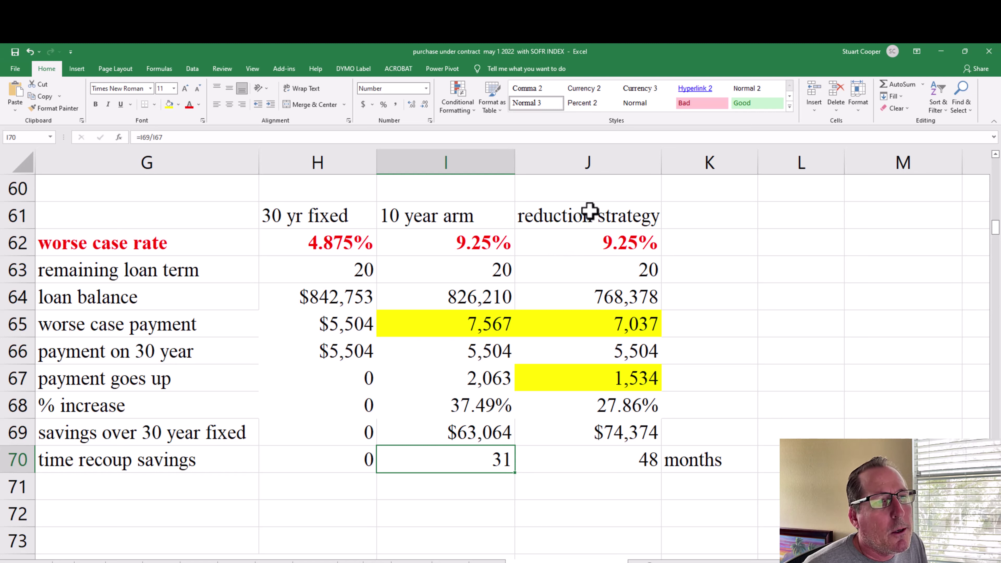
Step: Fill the reduction strategy's loan balance cell (J64) in the worse case table yellow
left_click(599, 217)
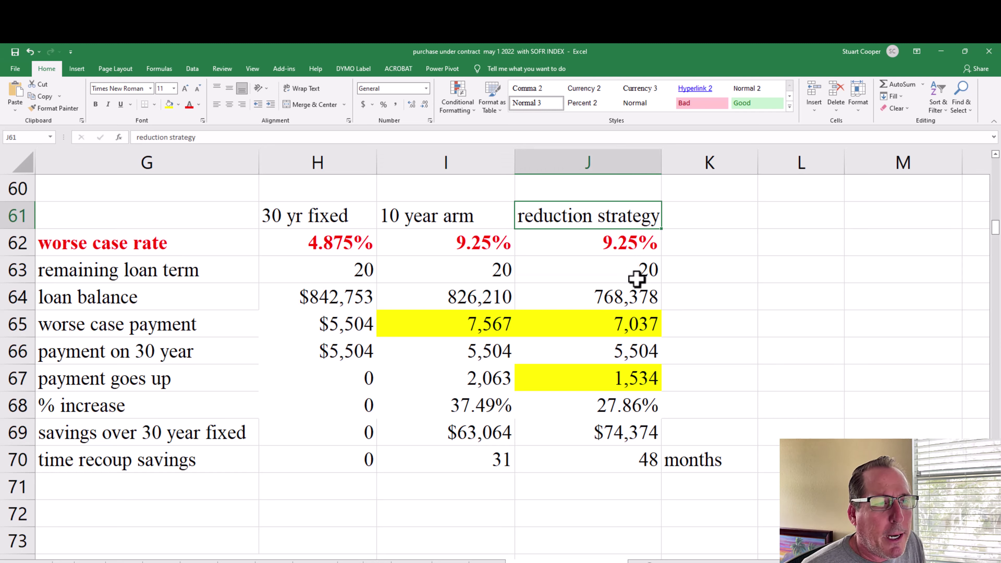
left_click(626, 299)
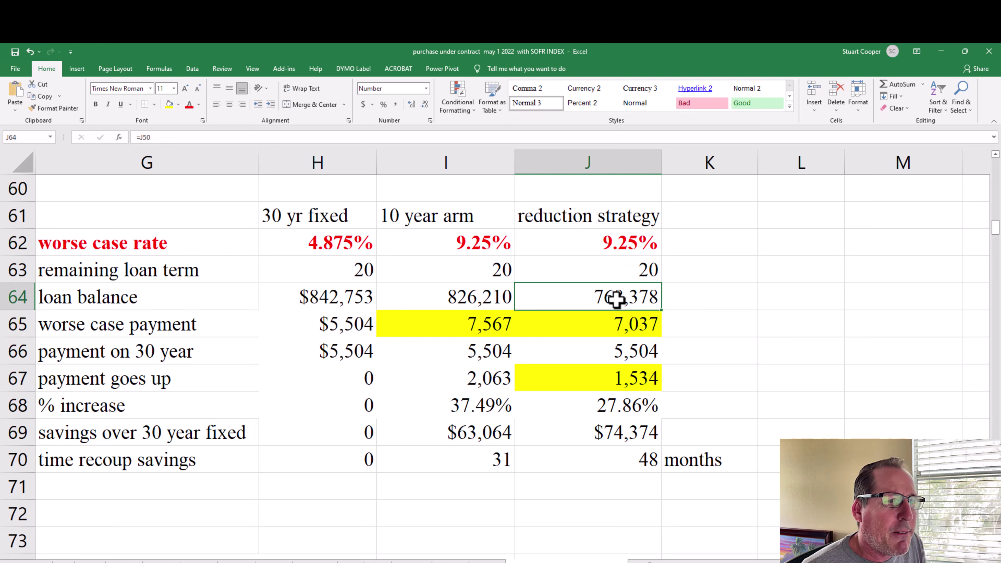
left_click(170, 104)
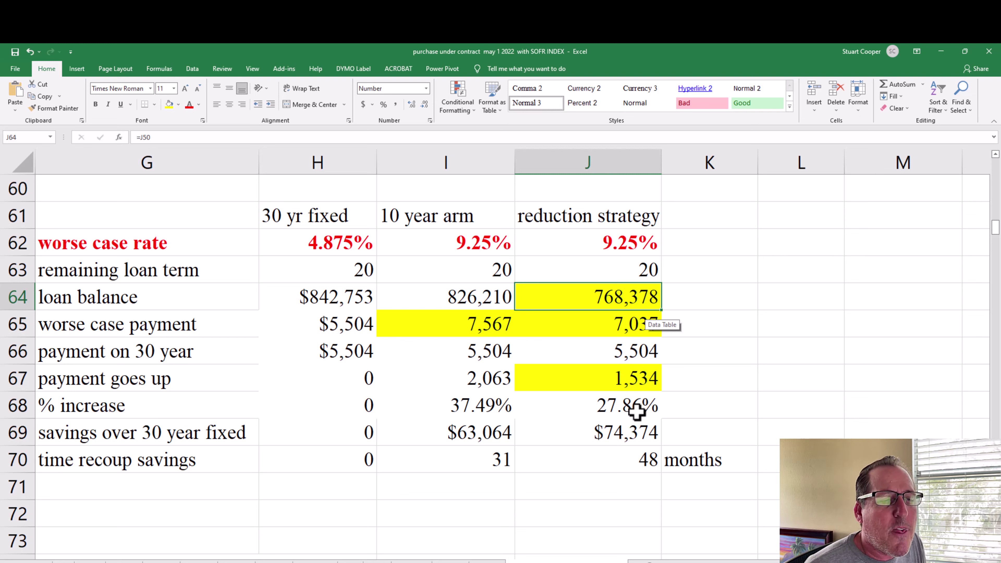
Step: Examine the reduction strategy's savings over the 30 year fixed and its time to recoup savings
left_click(606, 424)
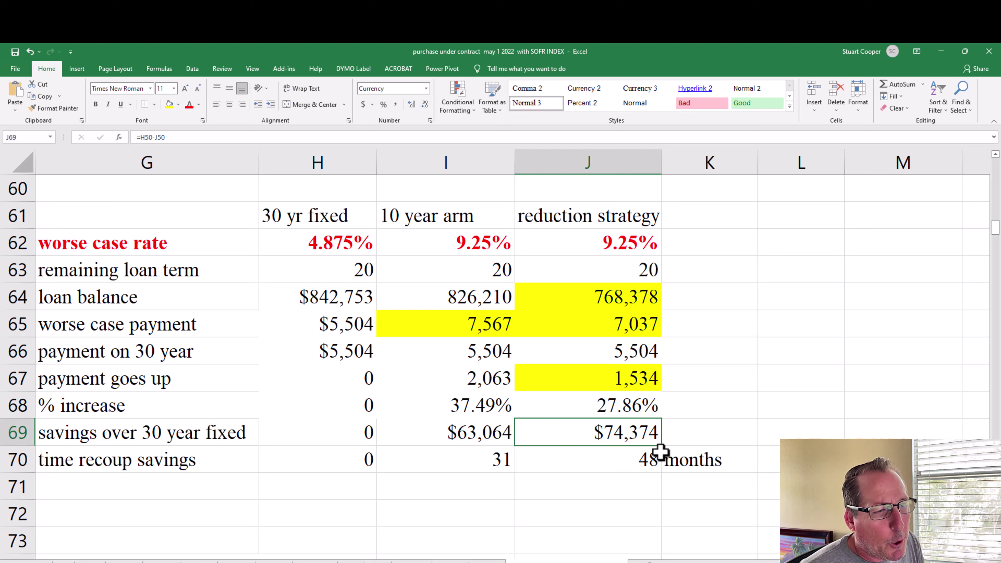
left_click(644, 455)
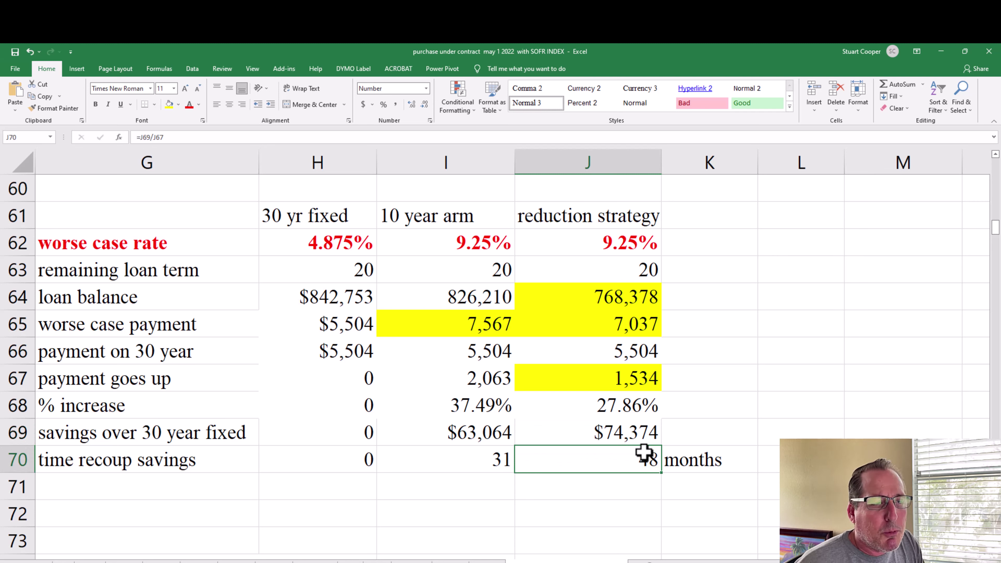